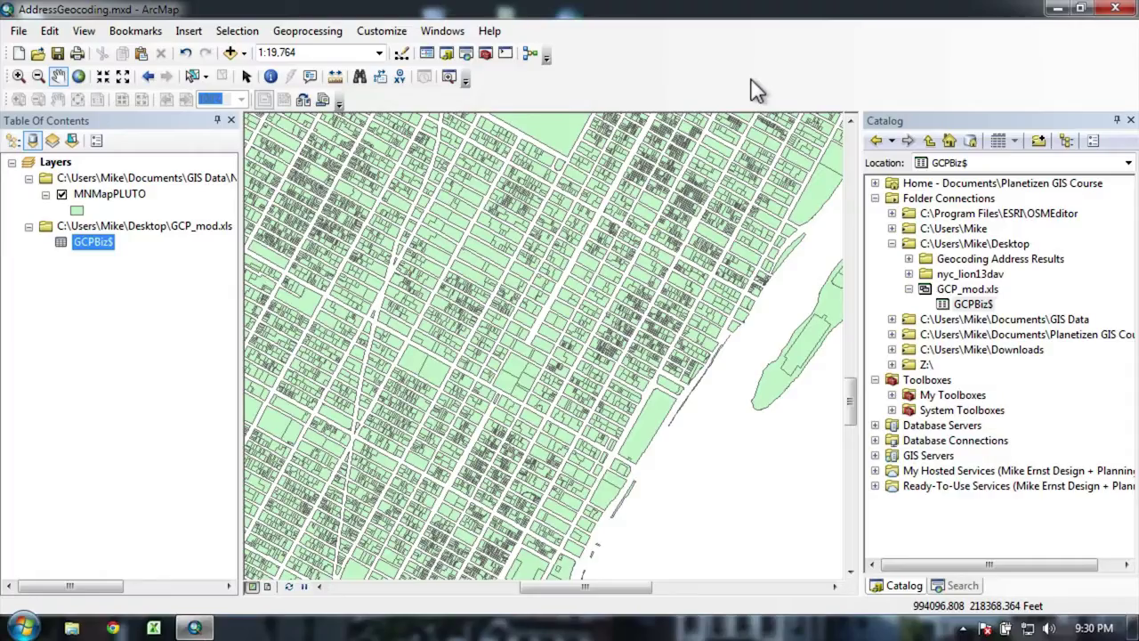
Bring up the context menu for the newly added GCPBiz$ table in the Table Of Contents.
right_click(91, 244)
Review the GCPBiz$ records, then geocode GCPBiz$ with World Geocode Service (ArcGIS Online) as the locator.
left_click(123, 251)
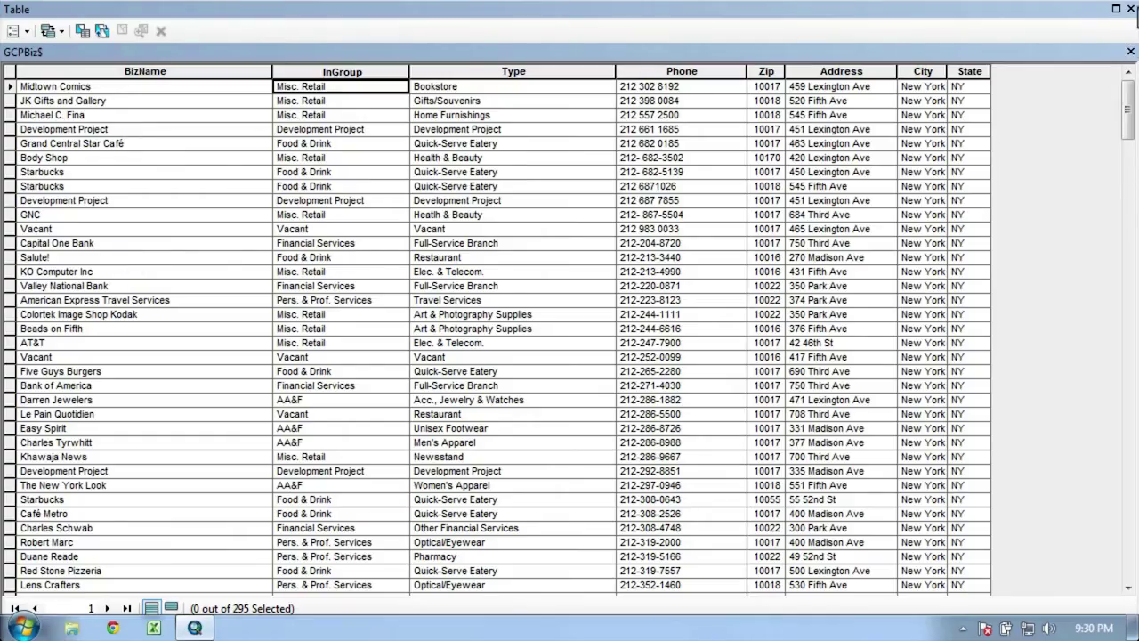
left_click(1130, 8)
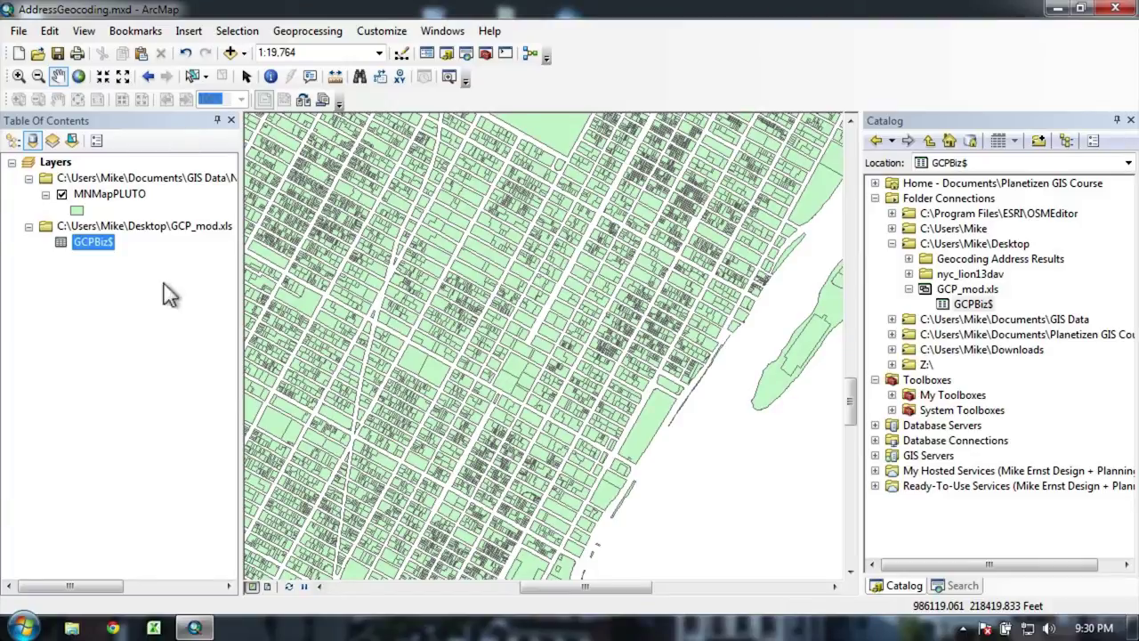
right_click(103, 255)
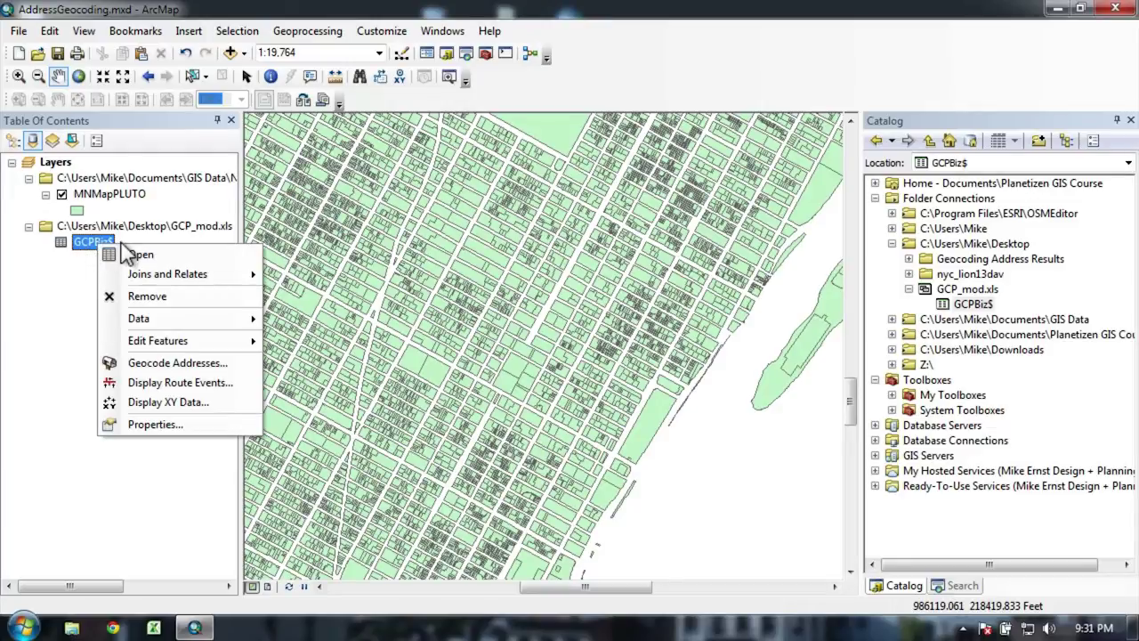
left_click(138, 363)
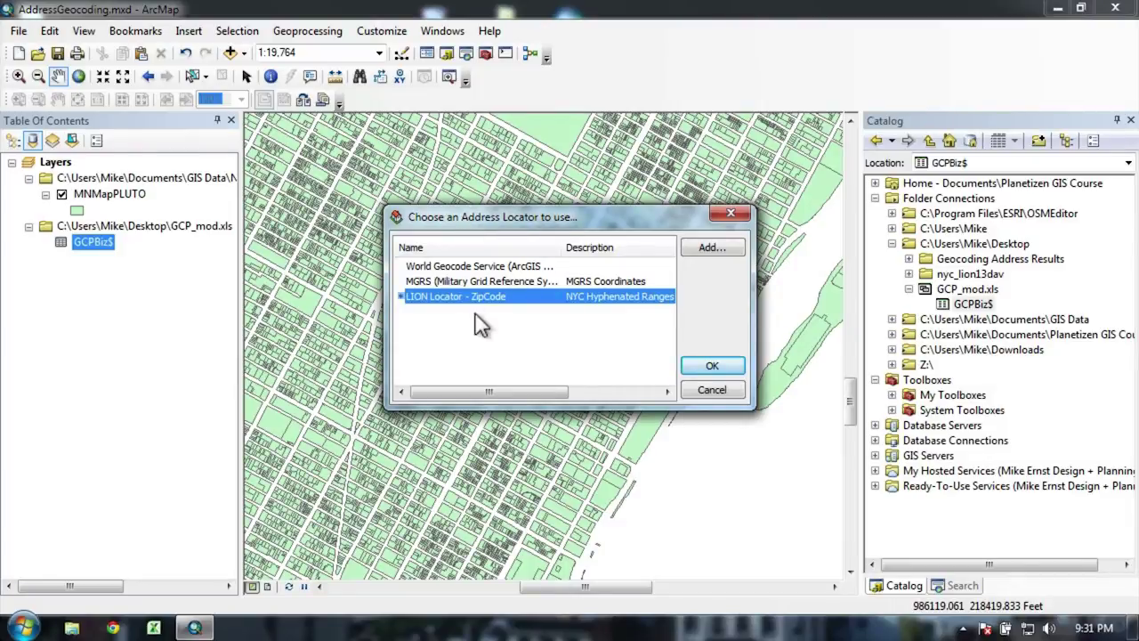
left_click(477, 267)
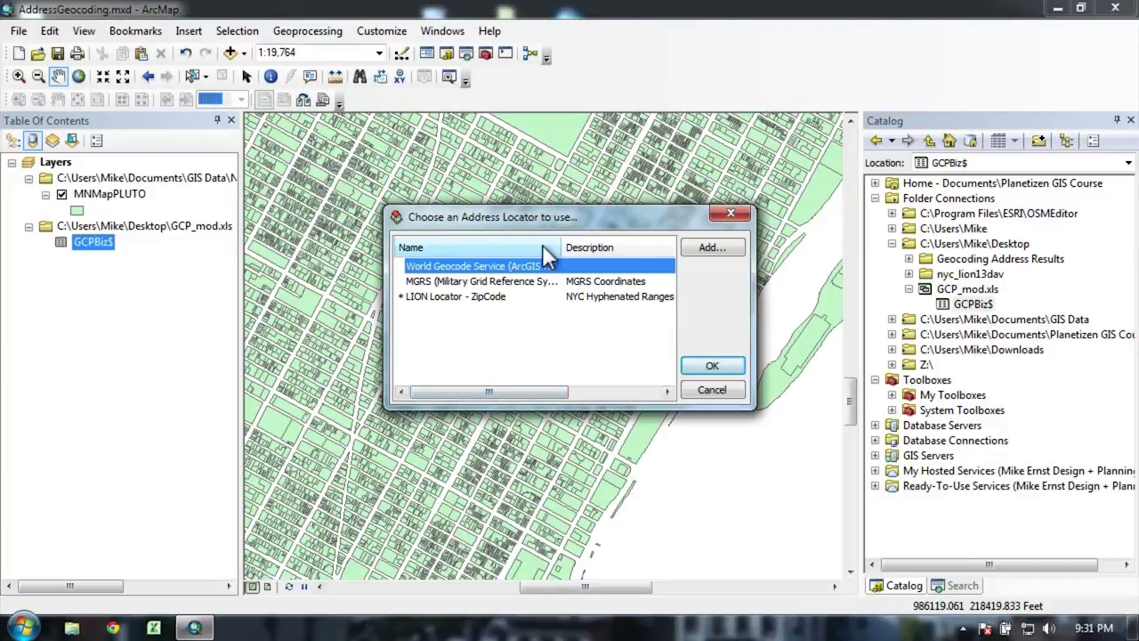
mouse_move(564, 246)
left_mouse_down()
mouse_move(602, 242)
mouse_move(585, 242)
left_mouse_up()
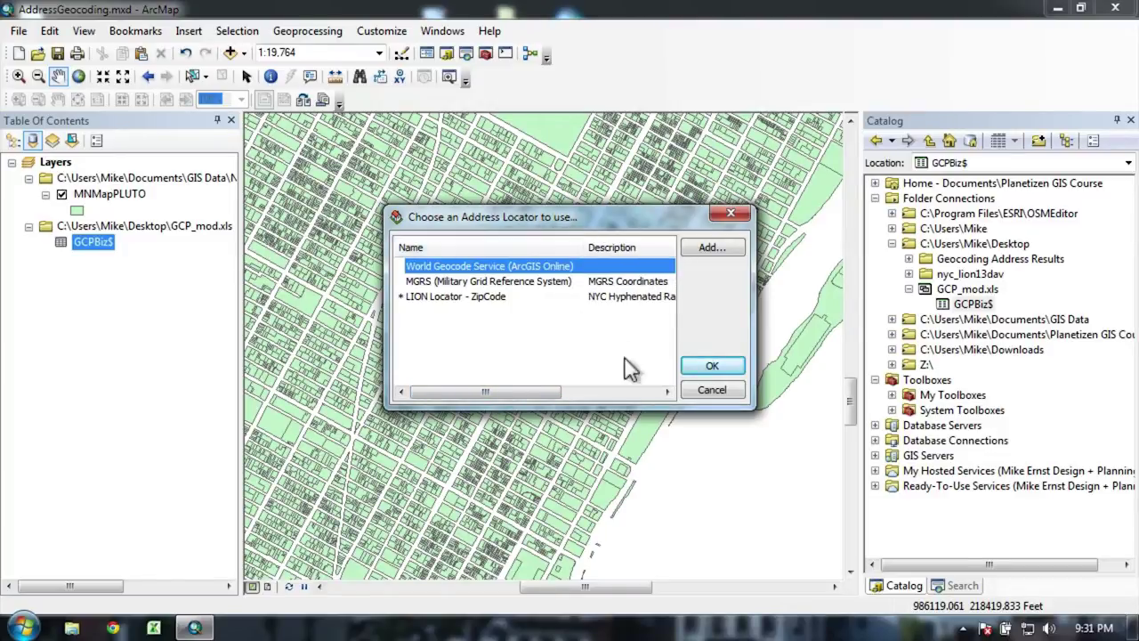
left_click(713, 366)
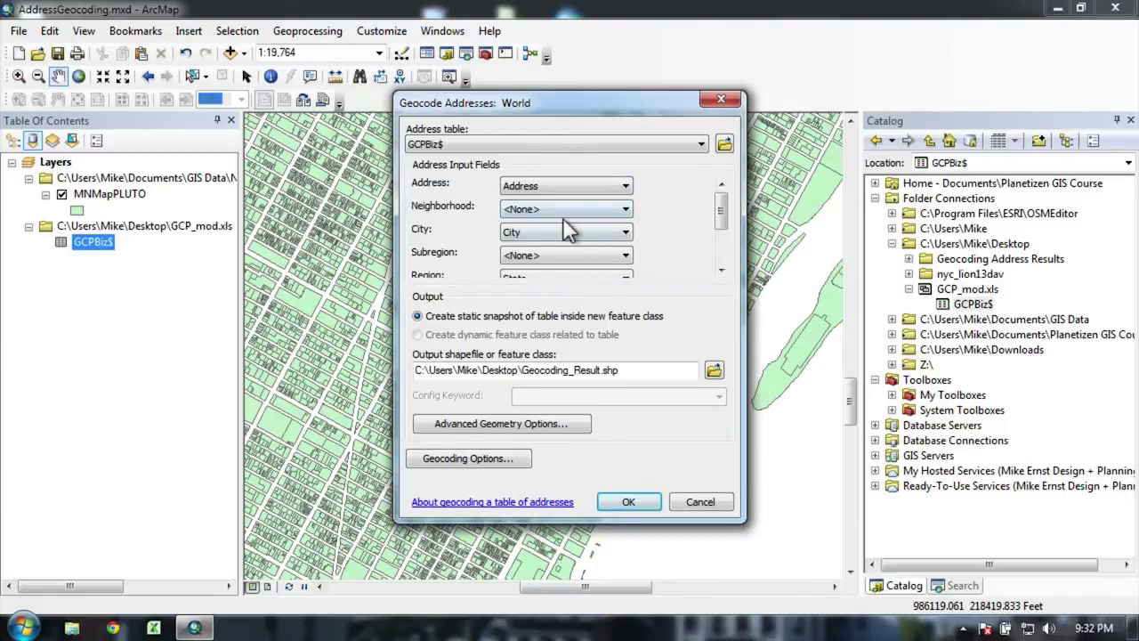
Confirm the City and Postal (Zip) field mappings and inspect the Geocoding_Result.shp output path.
left_click(528, 231)
left_click_drag(722, 223, 732, 254)
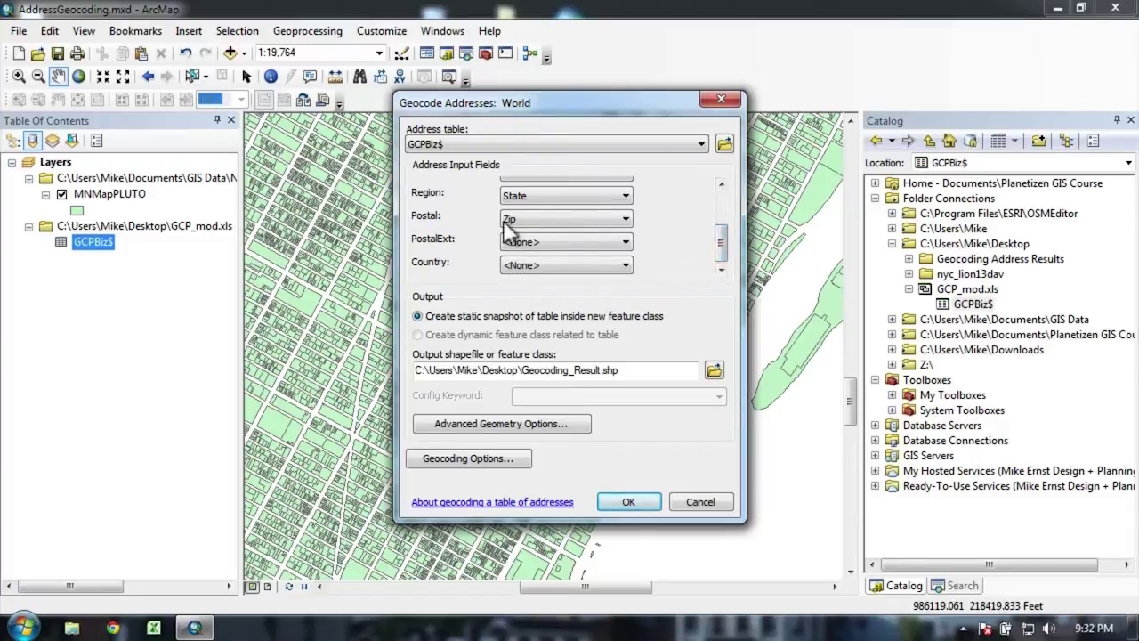
left_click(570, 222)
left_click_drag(633, 372, 517, 374)
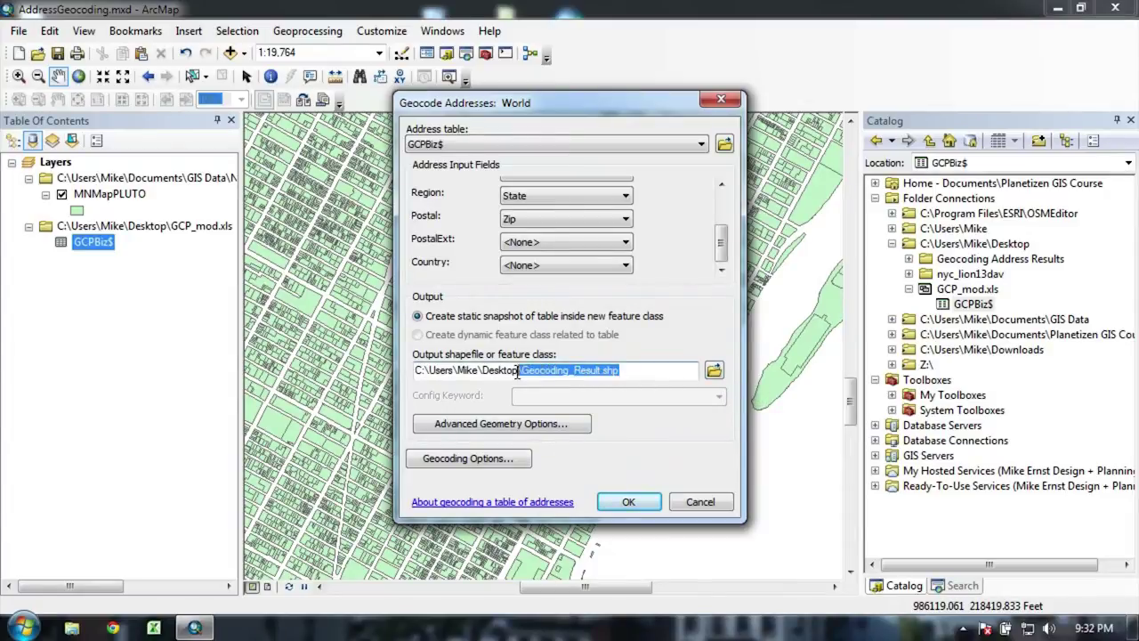
left_click(670, 372)
Browse into MNCounDist2.gdb in the Planetizen GIS Course folder, saving as a geodatabase feature class.
left_click(715, 371)
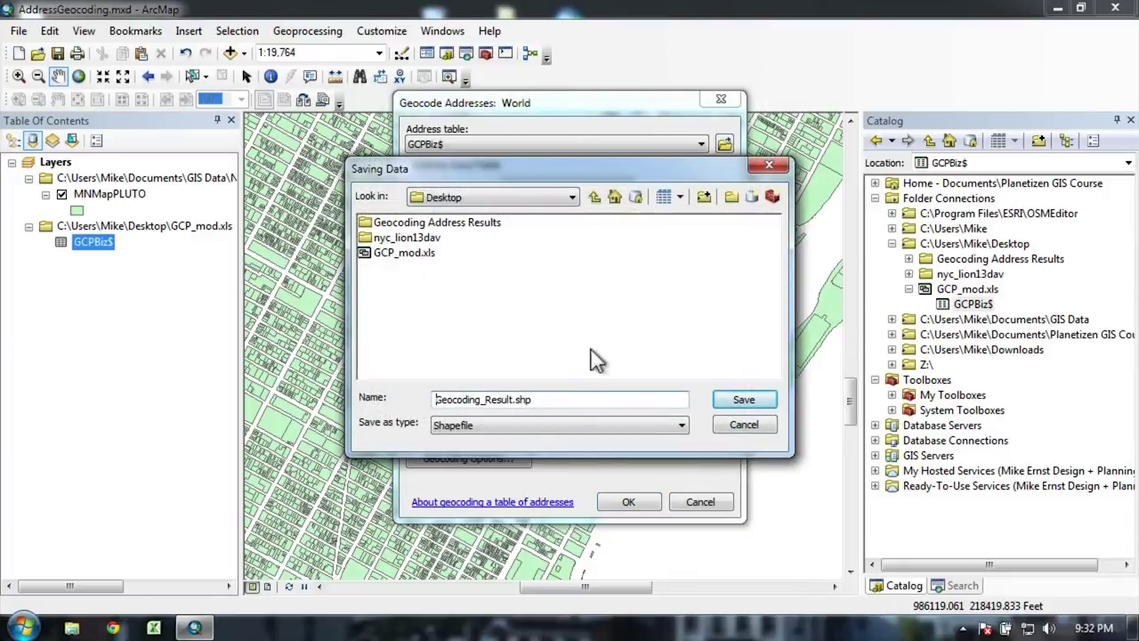
left_click(495, 198)
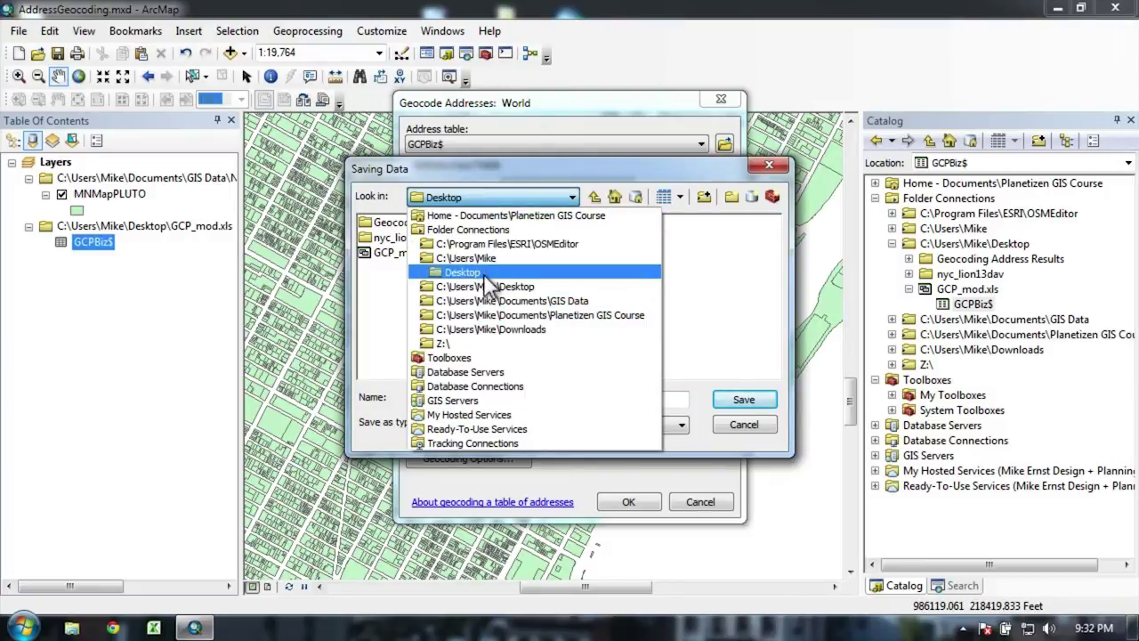
left_click(465, 257)
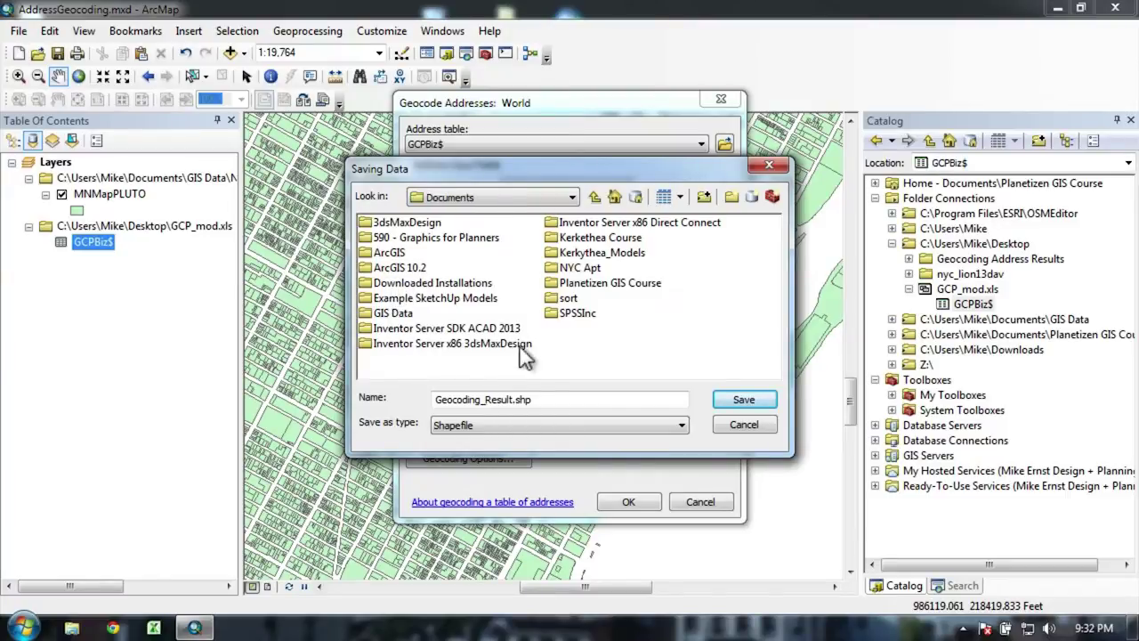
double_click(605, 282)
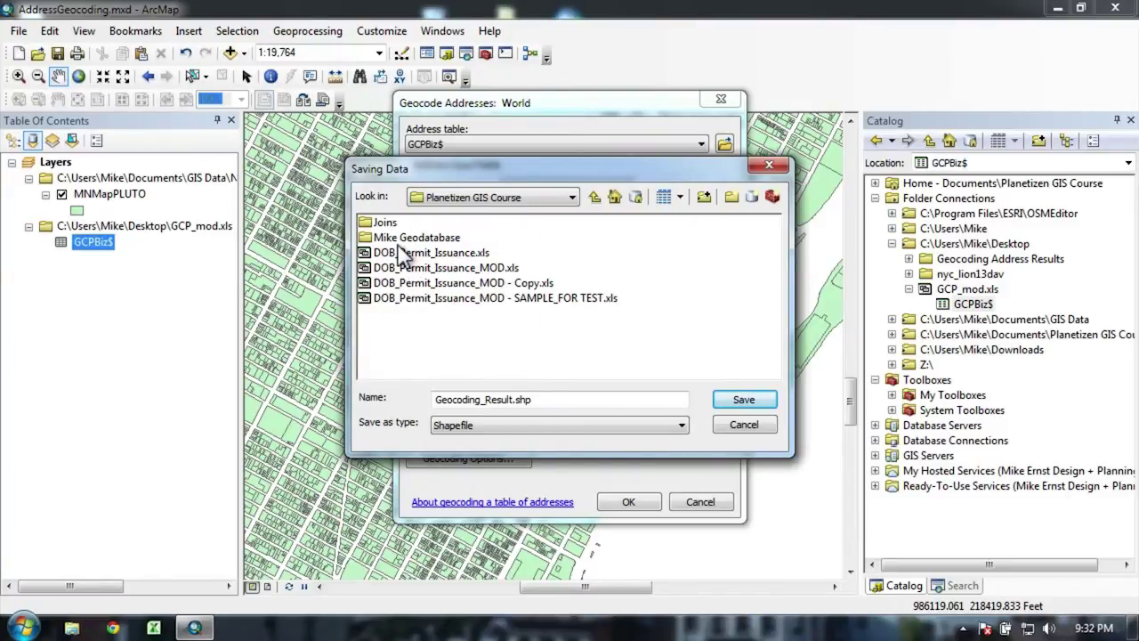
double_click(406, 237)
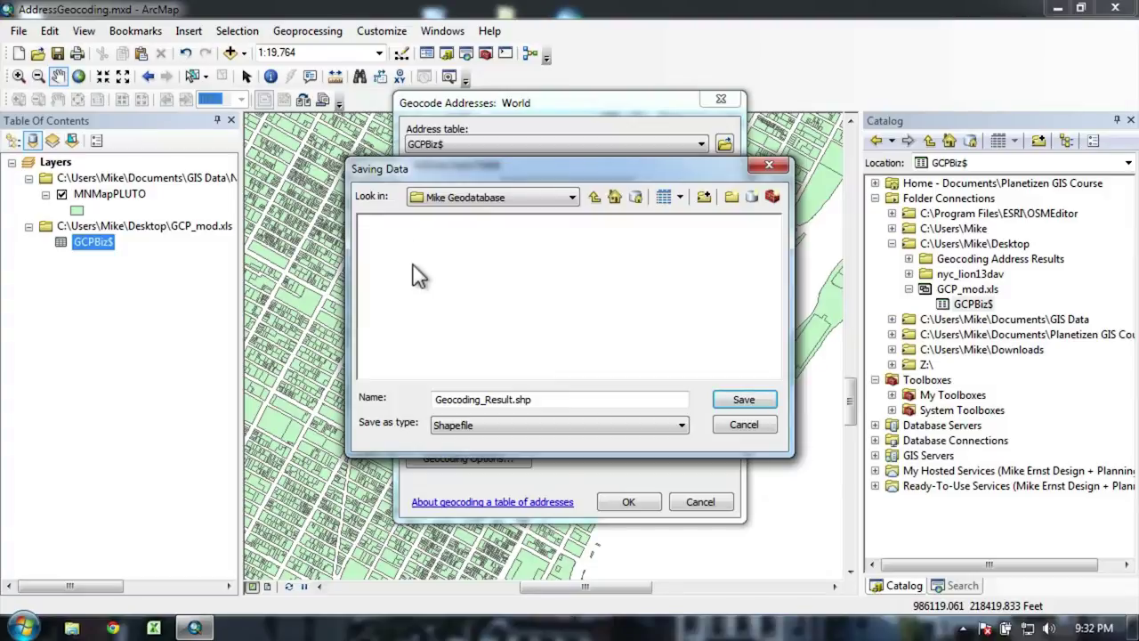
left_click(487, 427)
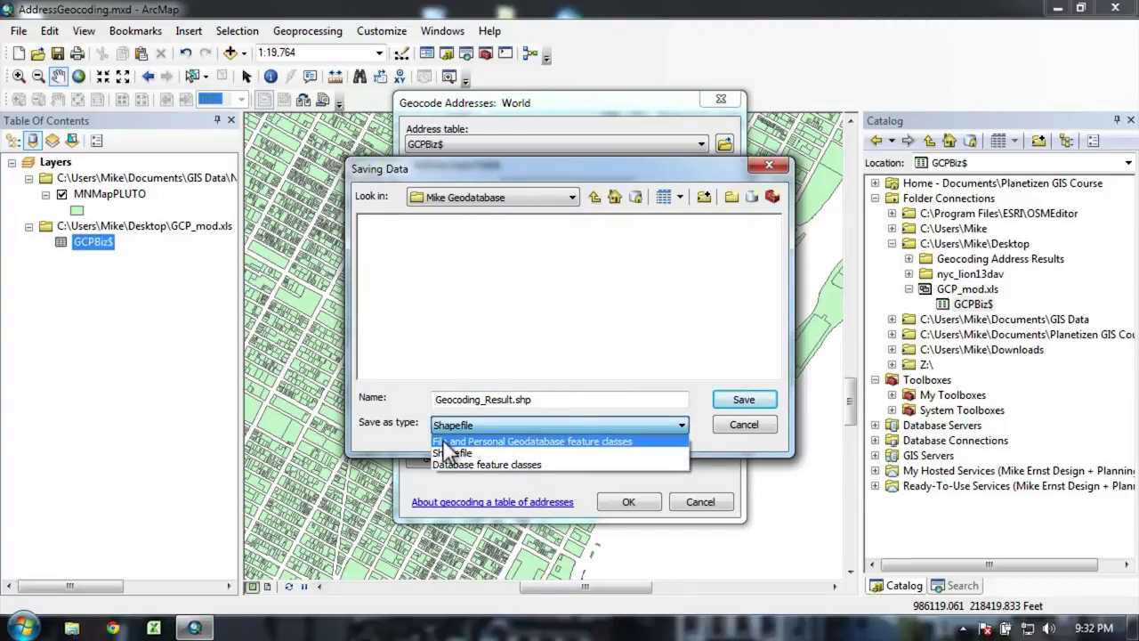
left_click(622, 450)
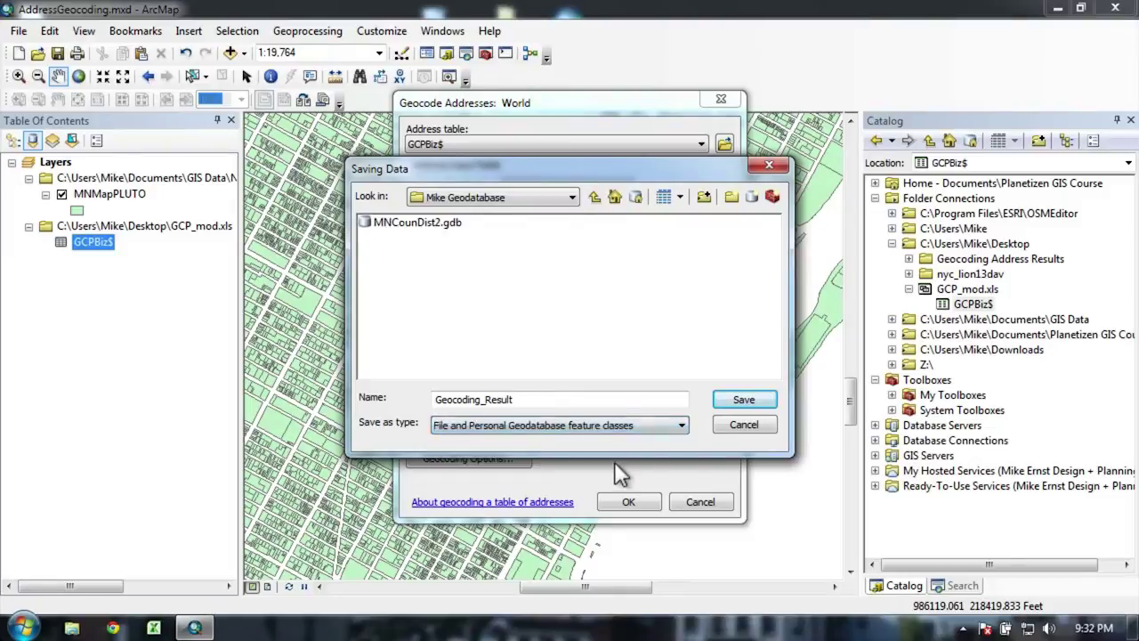
double_click(426, 223)
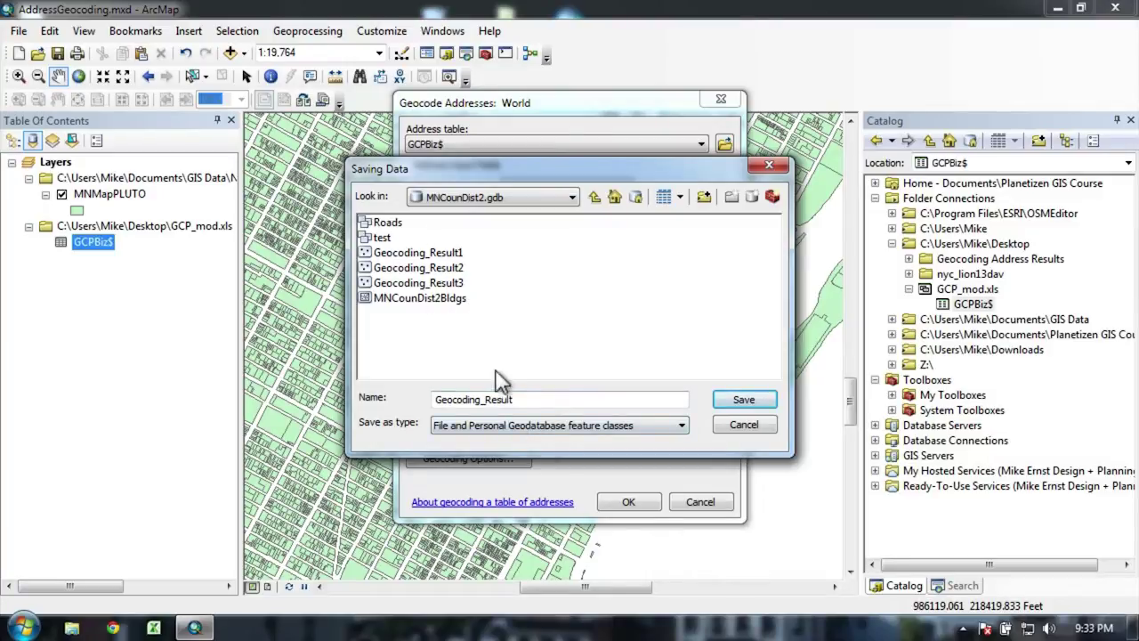
Name the output feature class Geocoding_Result4 and save it.
left_click(454, 283)
left_click(554, 402)
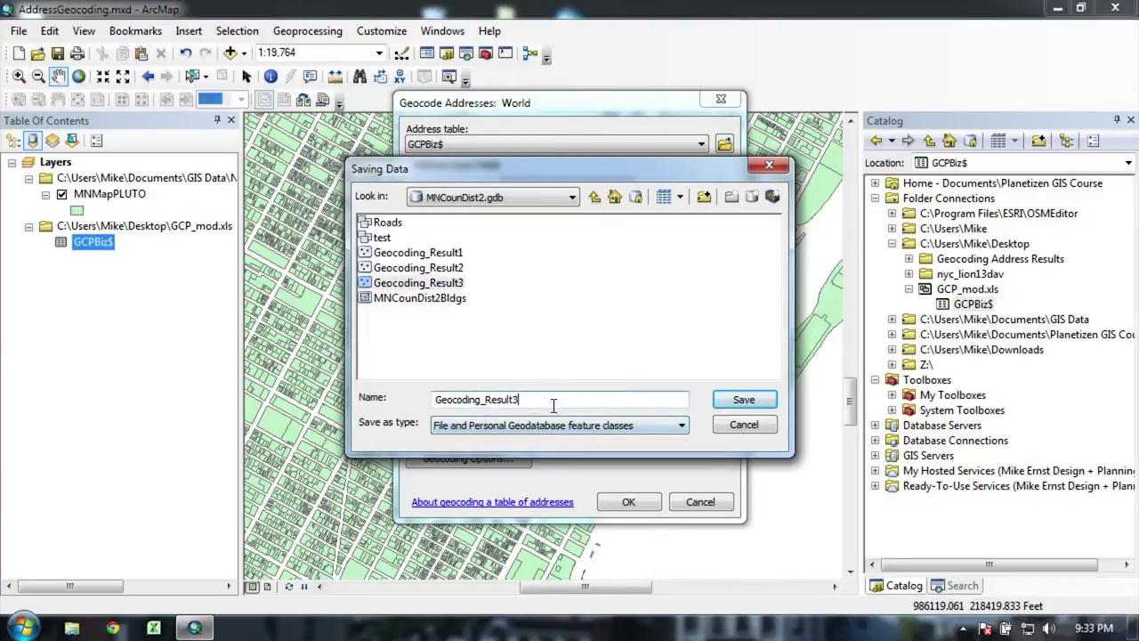
key("BackSpace")
type("4")
left_click(744, 403)
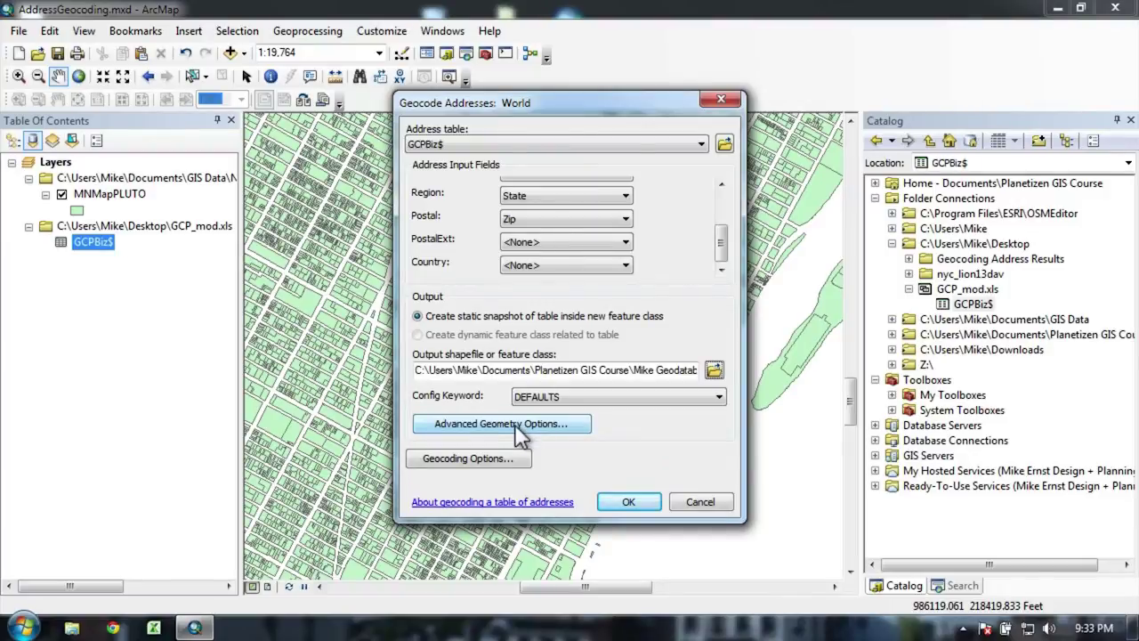
Review the geocoding matching options, then run geocoding of GCPBiz$ into Geocoding_Result4.
left_click(500, 461)
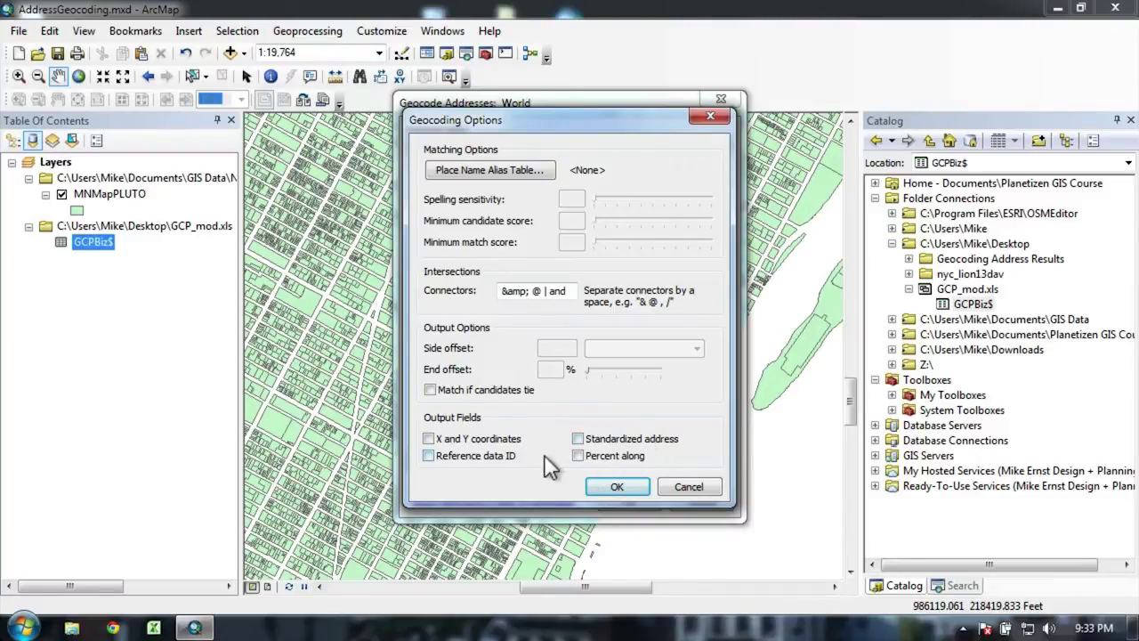
left_click(623, 491)
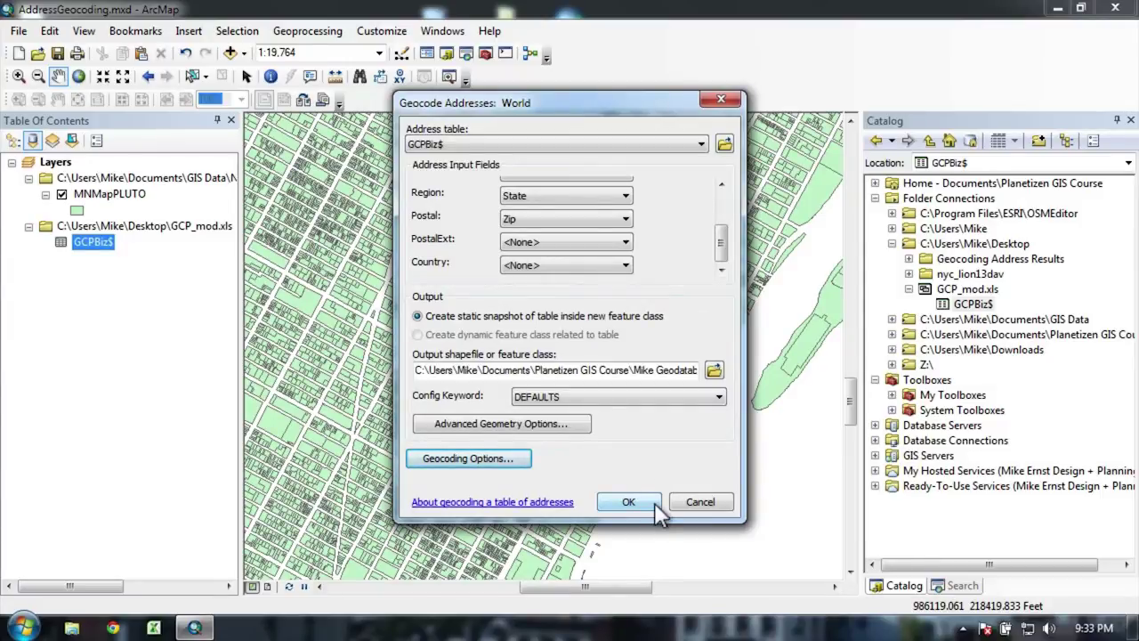
left_click(654, 502)
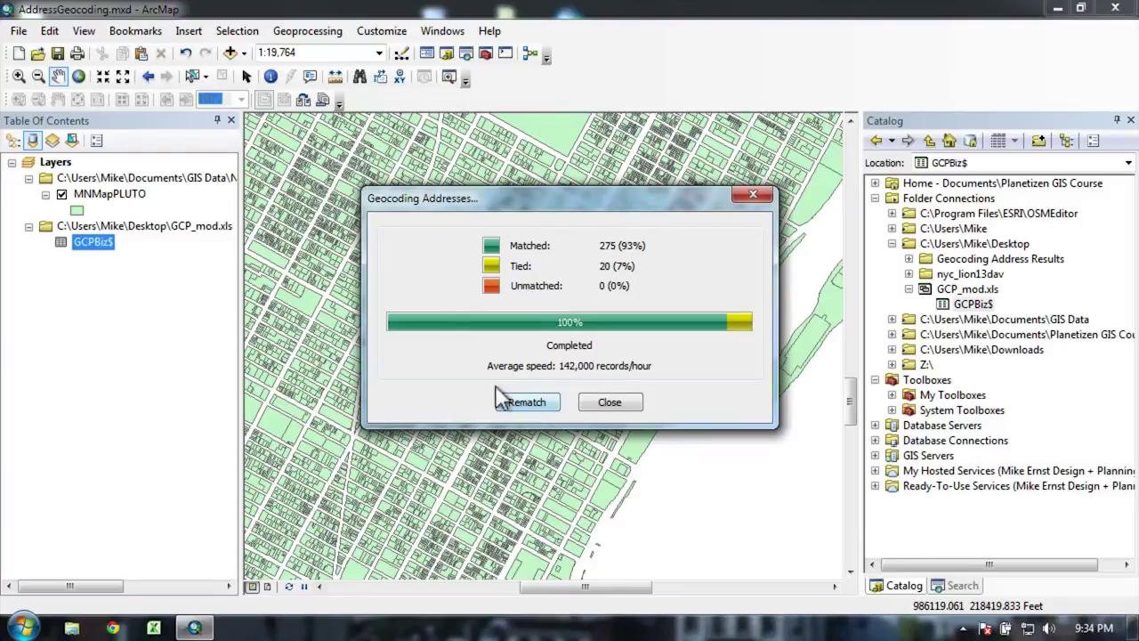
Dismiss the finished geocoding summary showing 275 matched and 20 tied addresses.
left_click(622, 403)
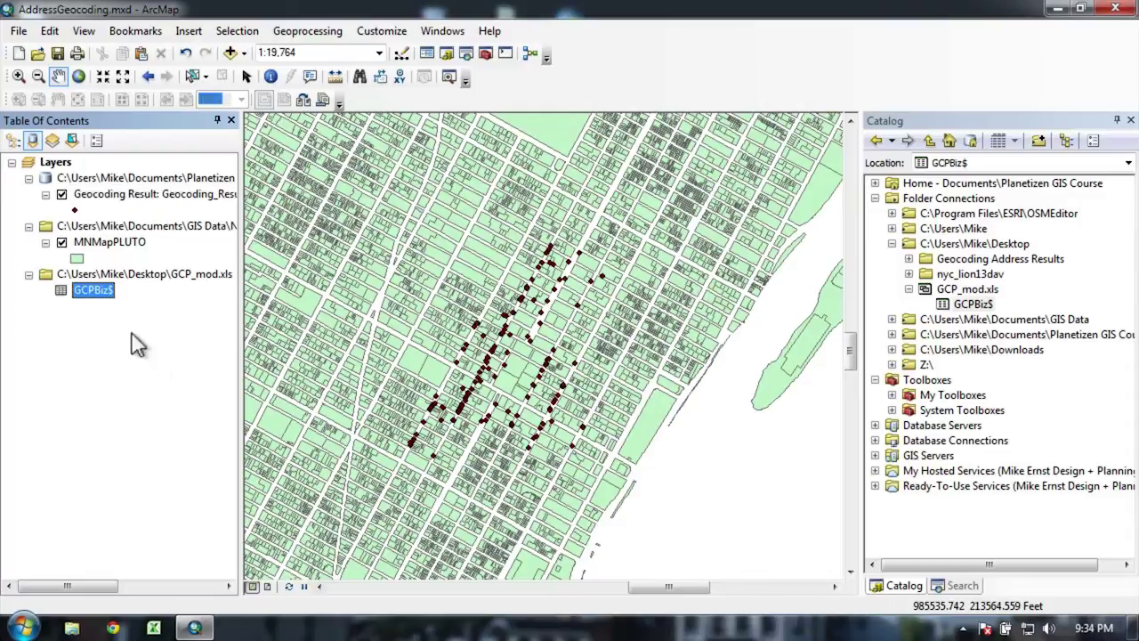
Zoom in to about 1:5,658 on the cluster of geocoded business points.
left_click(19, 76)
left_click_drag(415, 343, 588, 396)
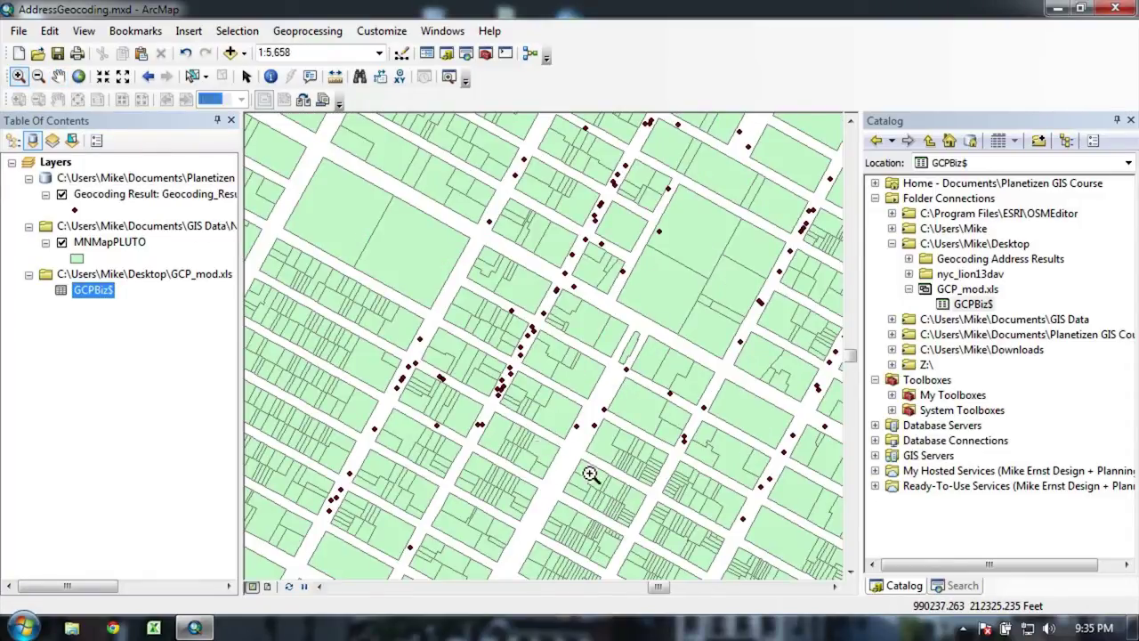
left_click(270, 77)
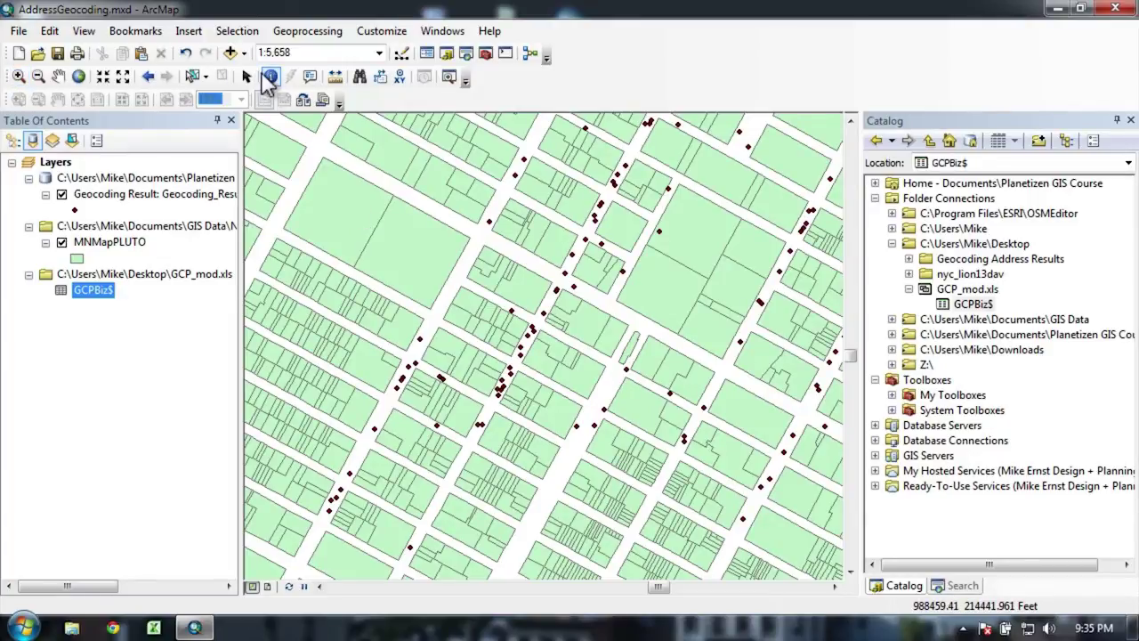
Identify one geocoded point, noting its 92.43 score and matched address 22 E 41st St.
left_click(512, 312)
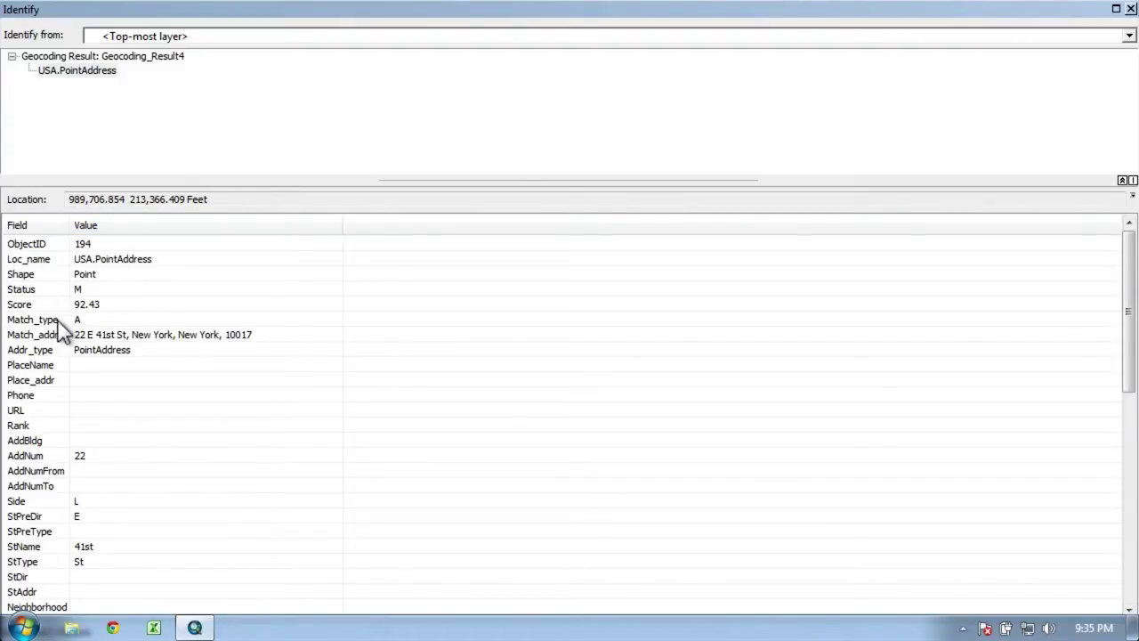
left_click(98, 307)
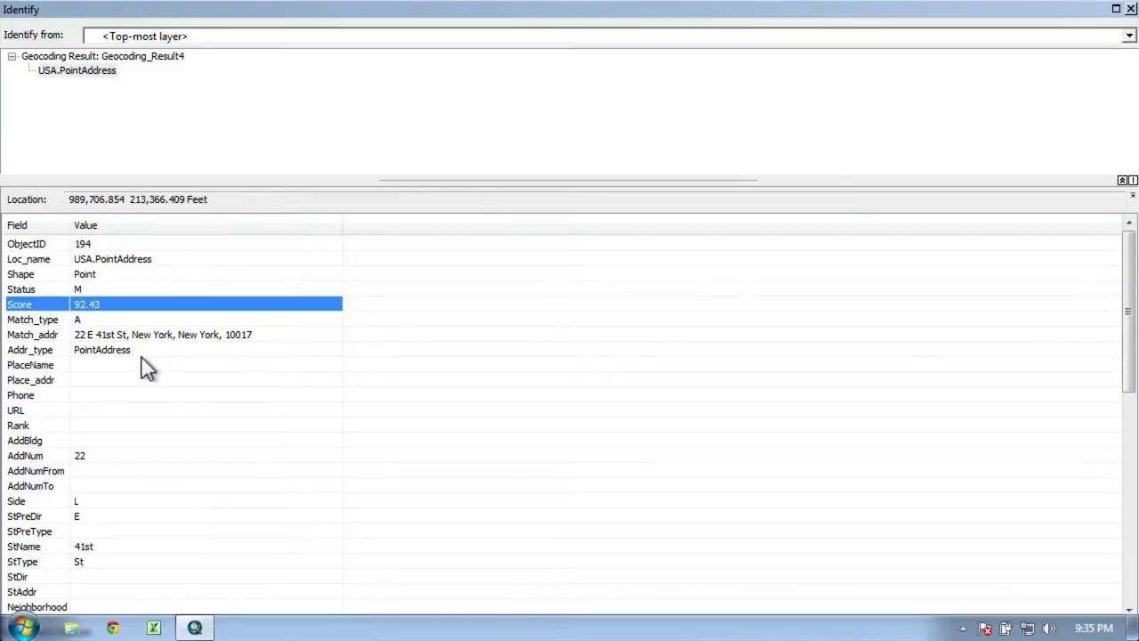
left_click(80, 336)
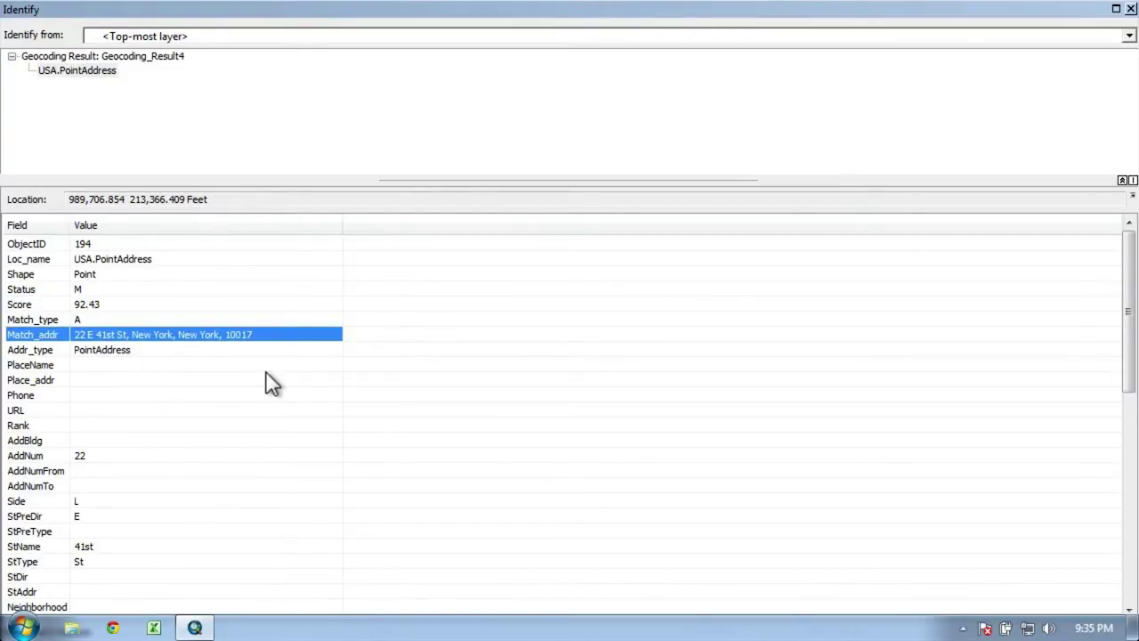
scroll(271, 382, "down", 1)
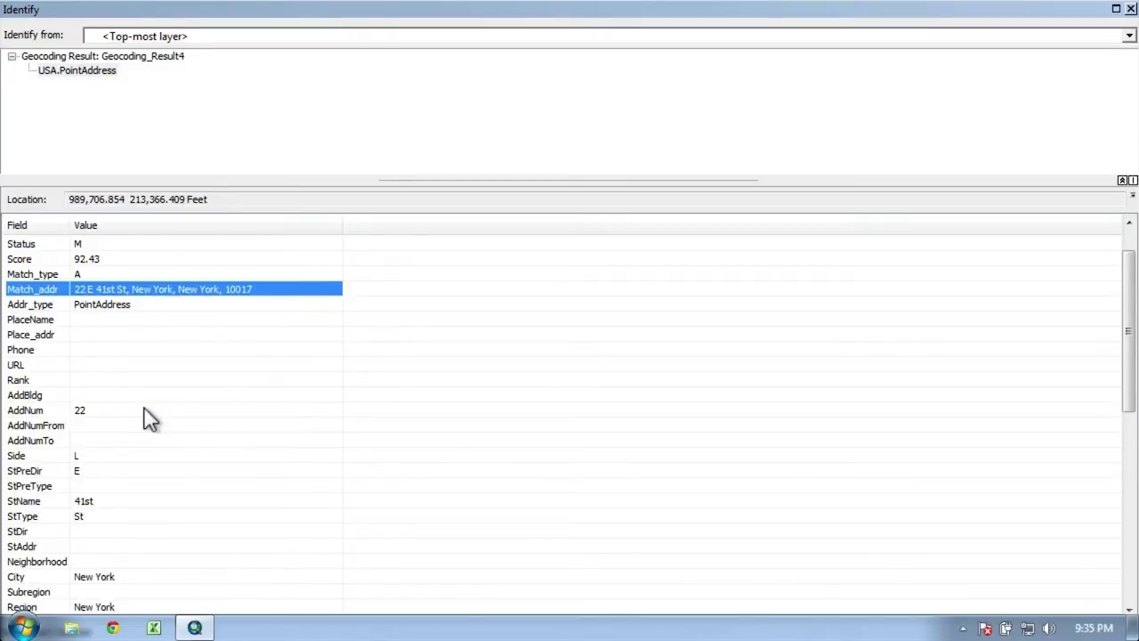
left_click(84, 443)
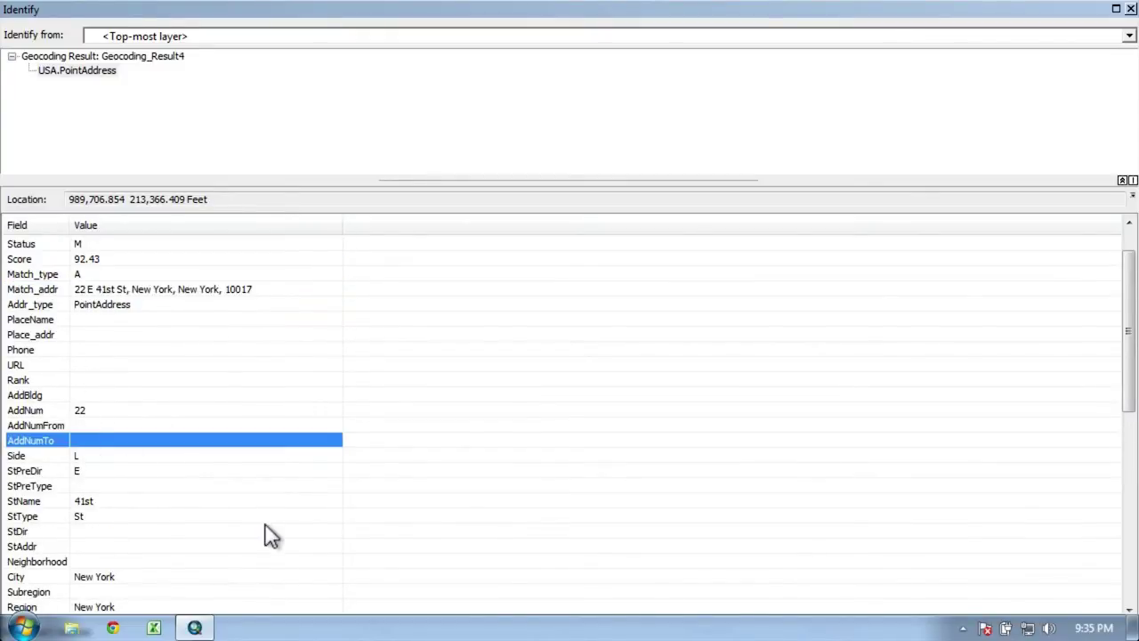
Scroll its attributes to show City New York, O'Caseys, Food & Drink, Restaurant.
scroll(271, 535, "down", 1)
scroll(271, 535, "down", 2)
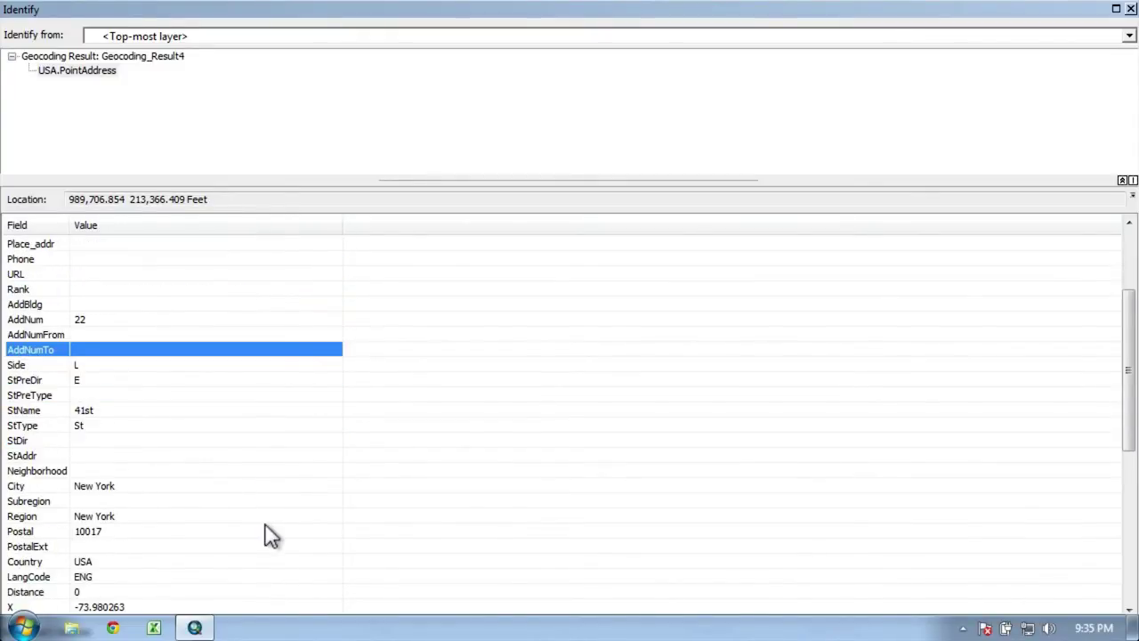
scroll(271, 535, "down", 1)
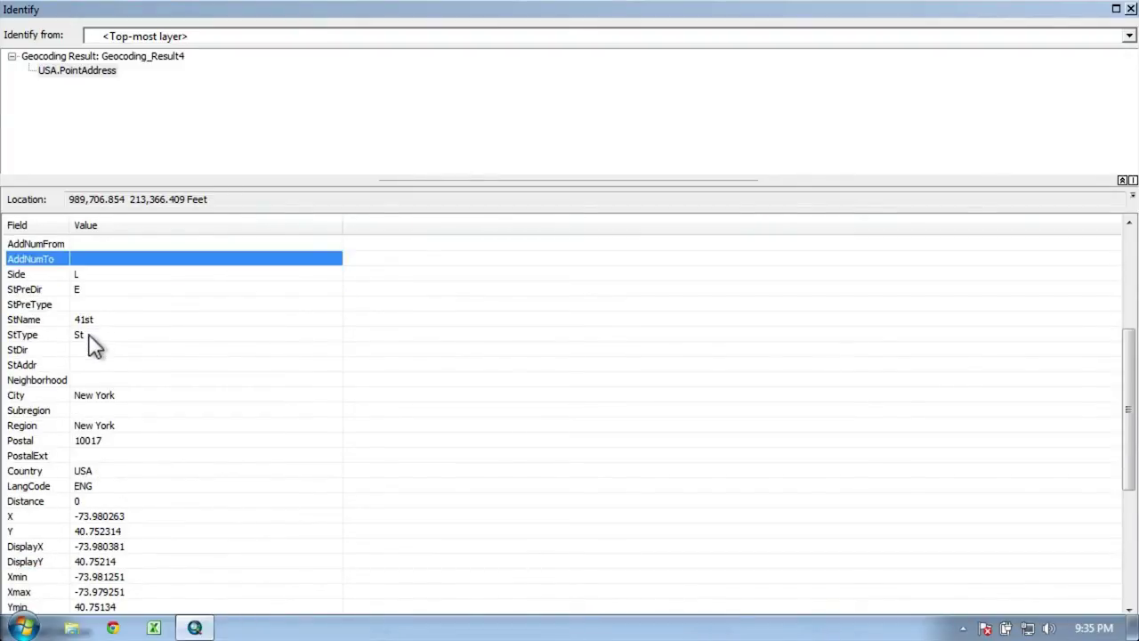
left_click(94, 397)
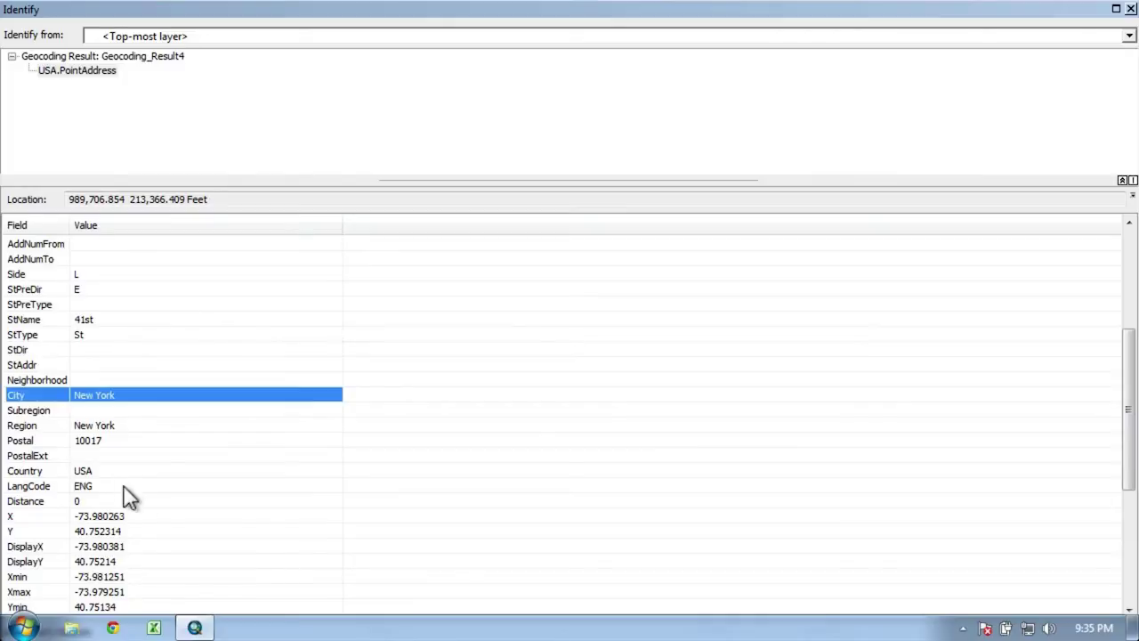
scroll(114, 560, "down", 4)
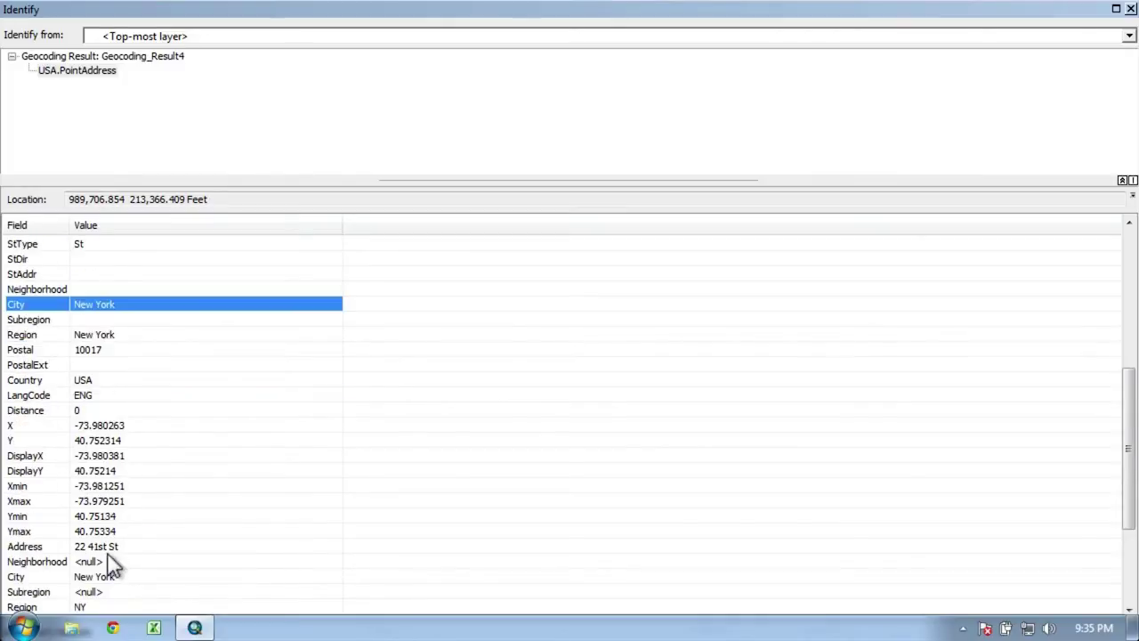
scroll(92, 568, "down", 2)
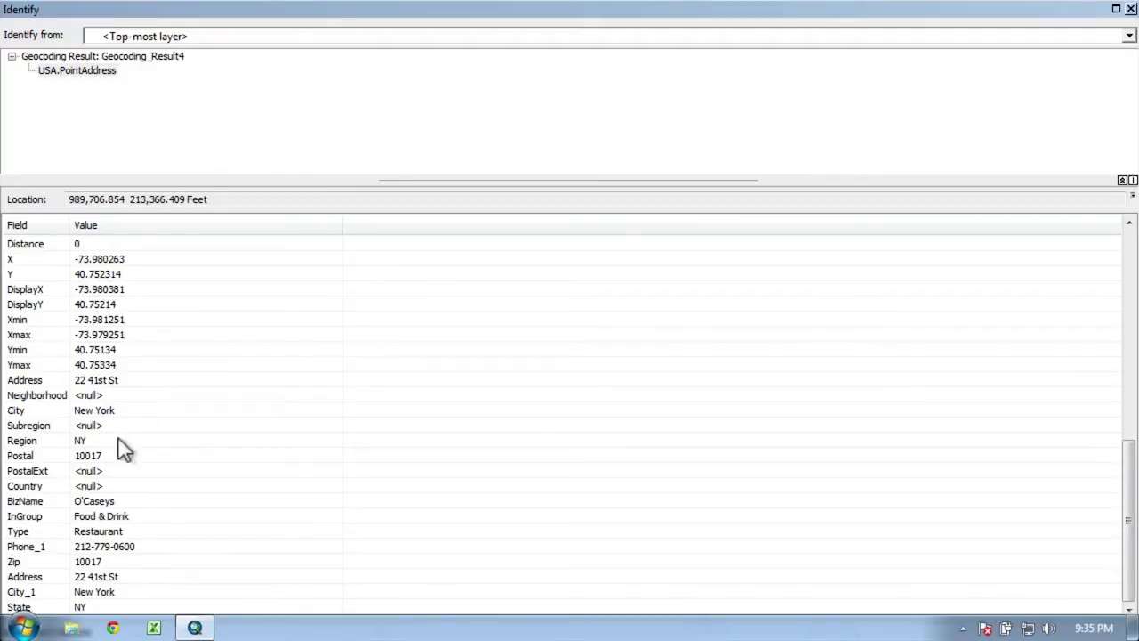
left_click(108, 505)
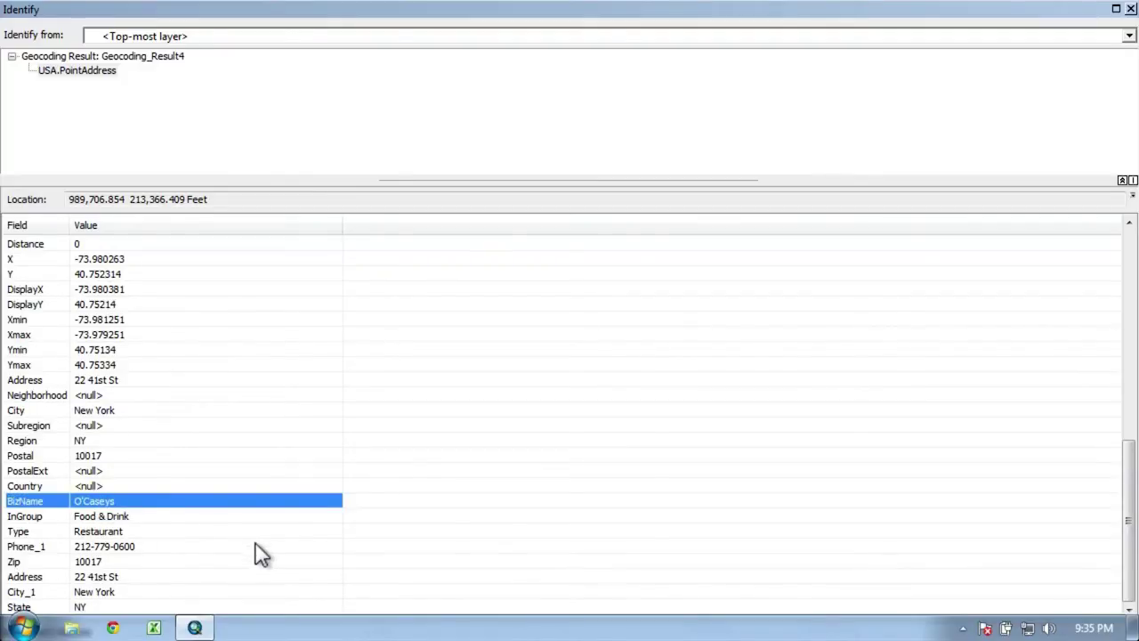
left_click(102, 517)
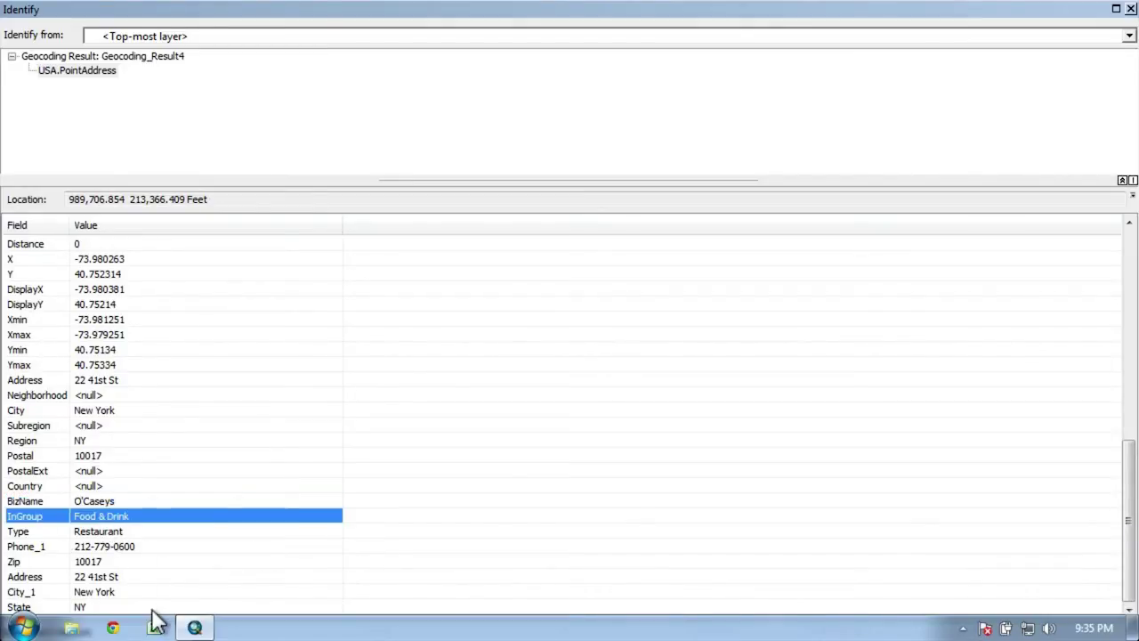
left_click(84, 532)
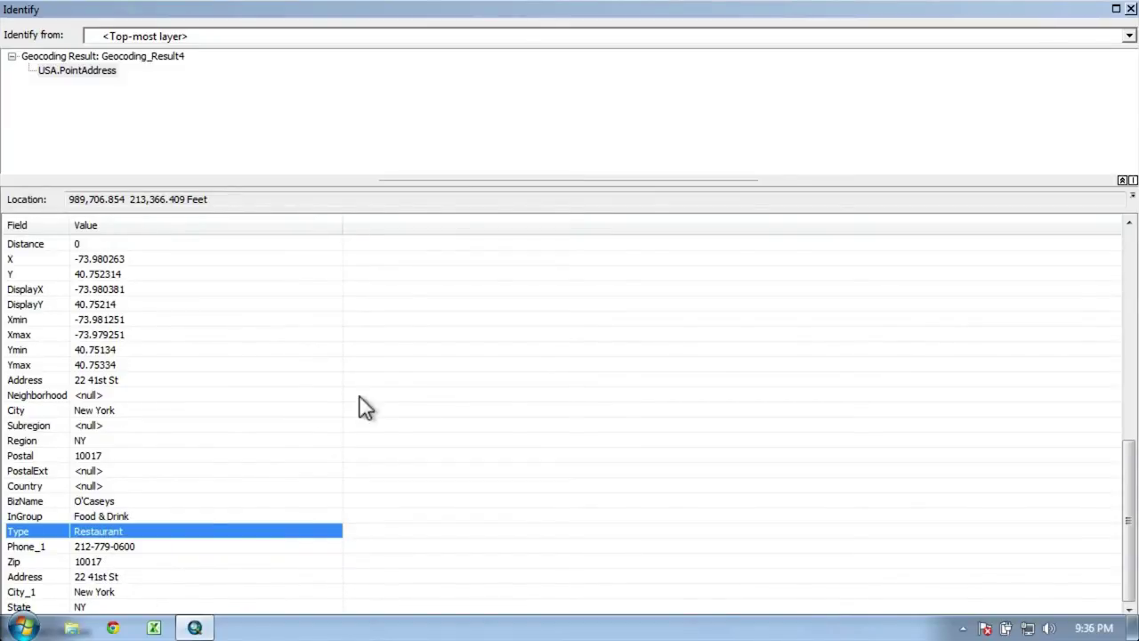
scroll(360, 404, "up", 15)
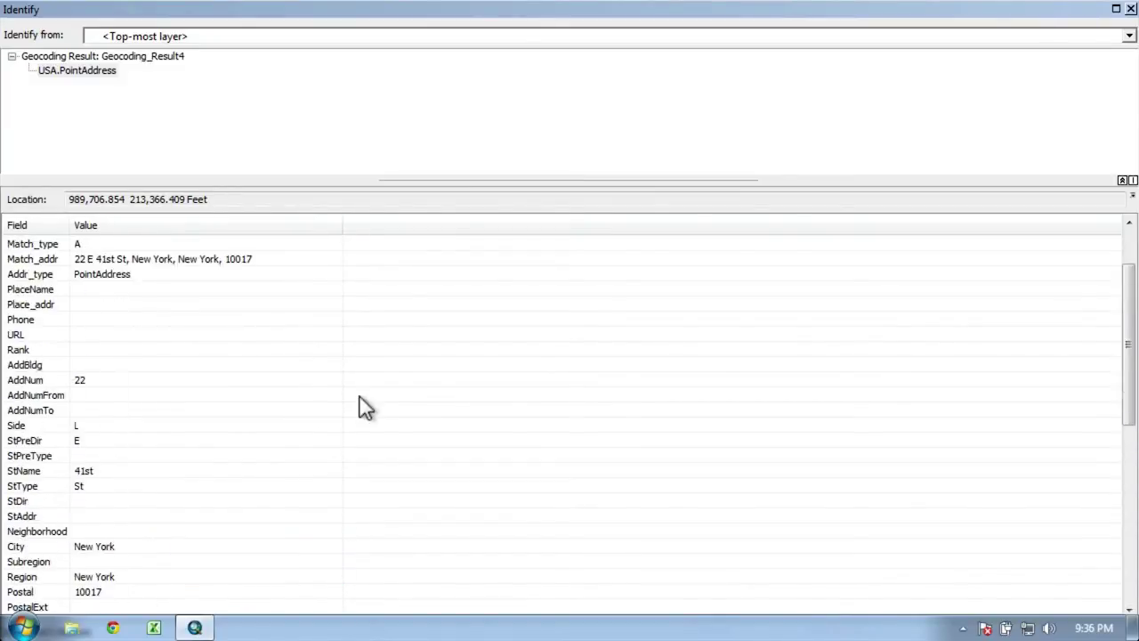
Close the Identify window to return to the 1:5,658 map of geocoded points.
left_click(1131, 9)
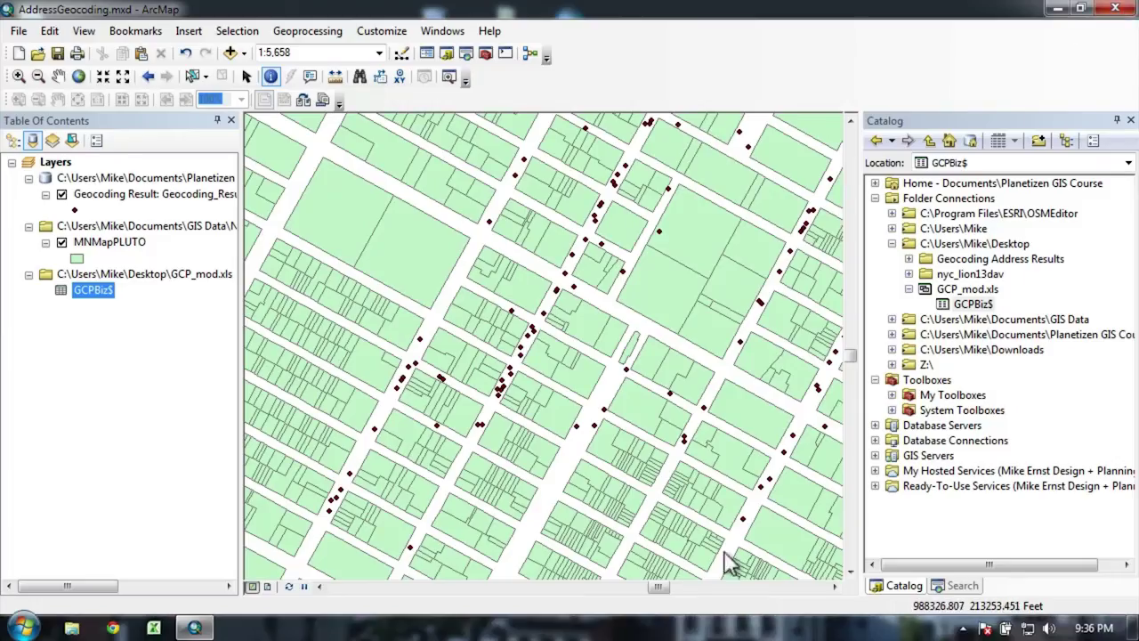